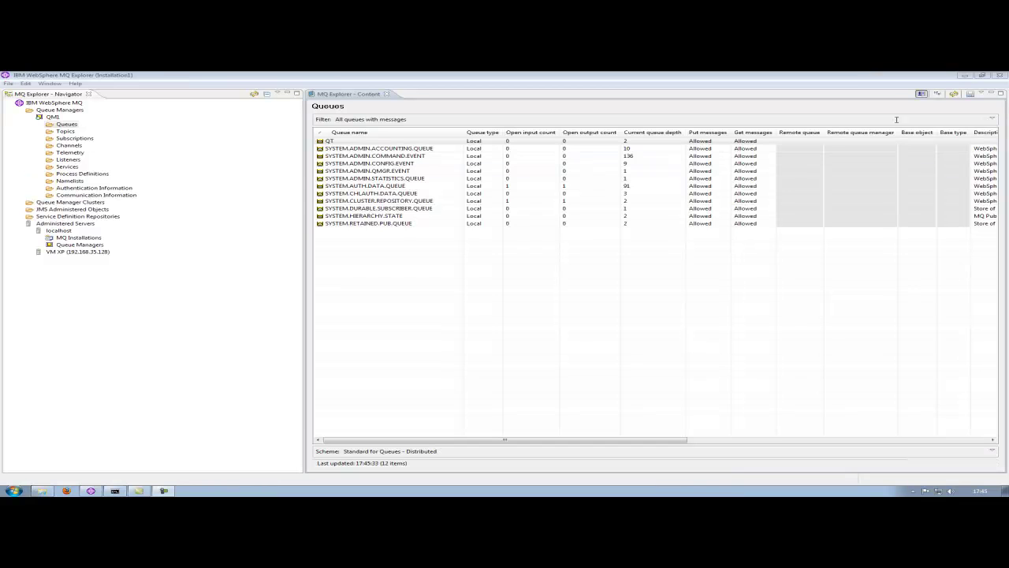
Hide the system queues from the queue list and browse the messages on queue QT
{"action": "left_click", "coordinate": [921, 94]}
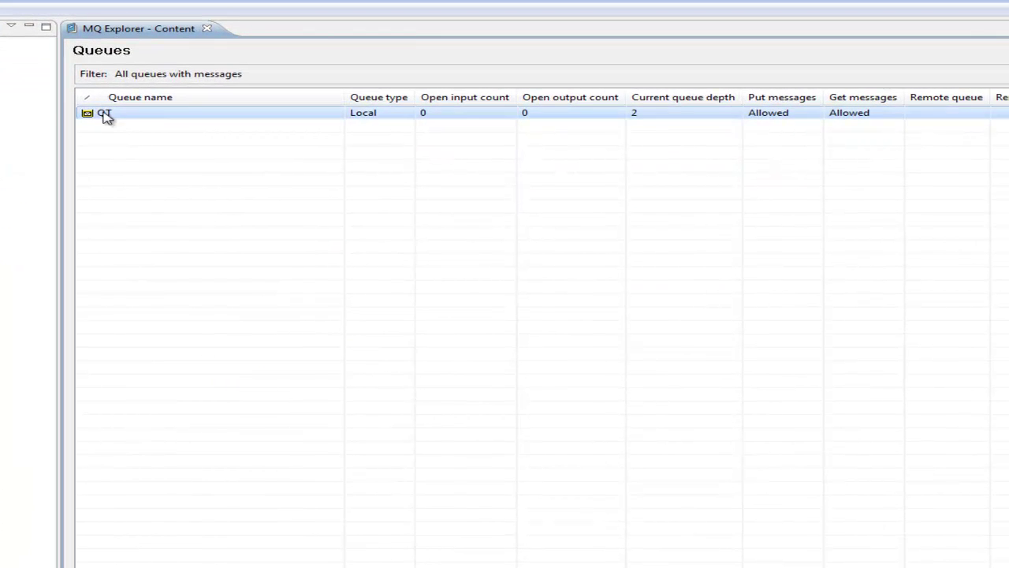
{"action": "right_click", "coordinate": [106, 116]}
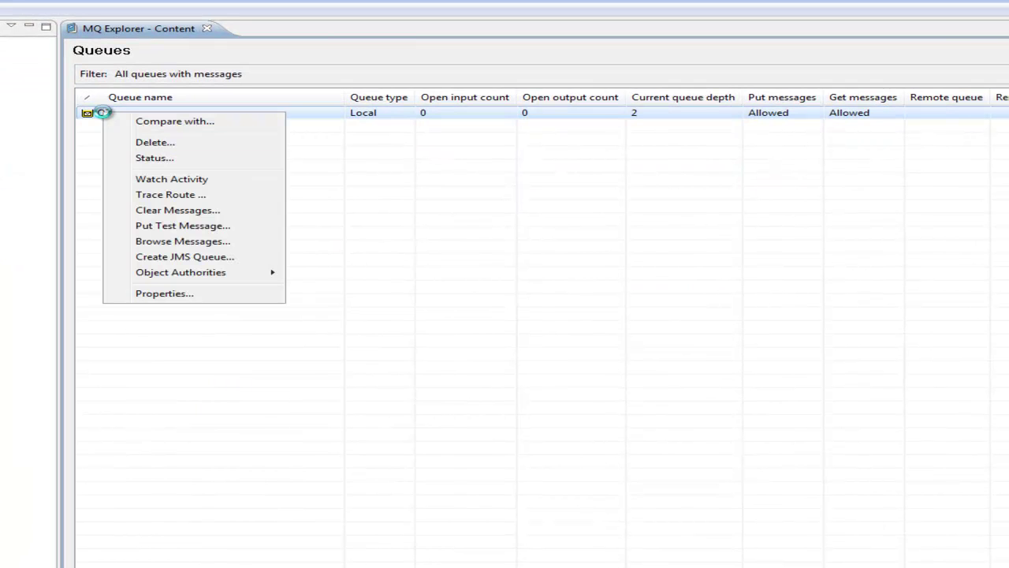
{"action": "left_click", "coordinate": [171, 242]}
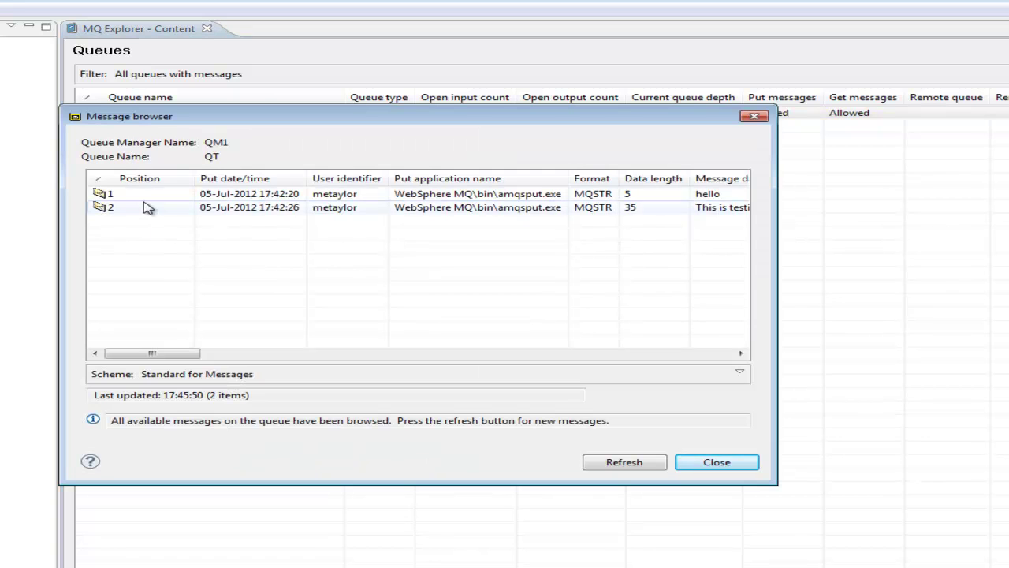
Examine the data properties of message 1 on queue QT, including the text rendering of its message data bytes
{"action": "double_click", "coordinate": [143, 201]}
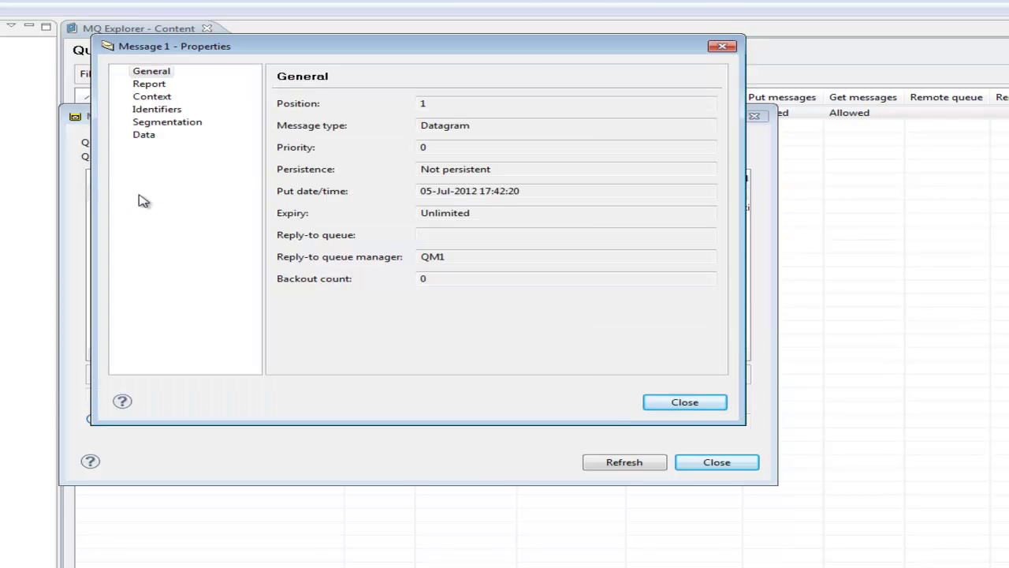
{"action": "left_click", "coordinate": [145, 135]}
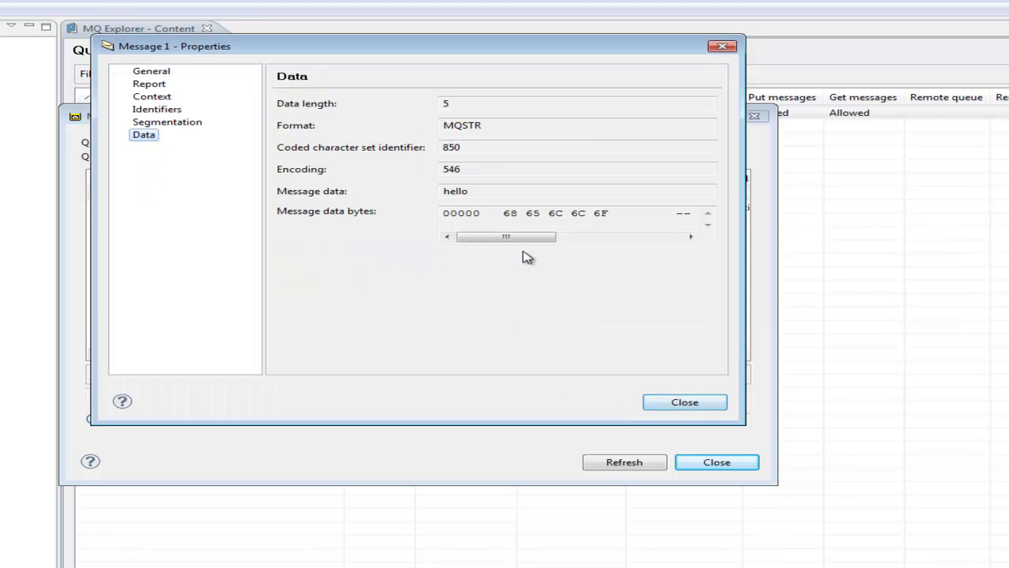
{"action": "left_click_drag", "start_coordinate": [544, 239], "coordinate": [671, 247]}
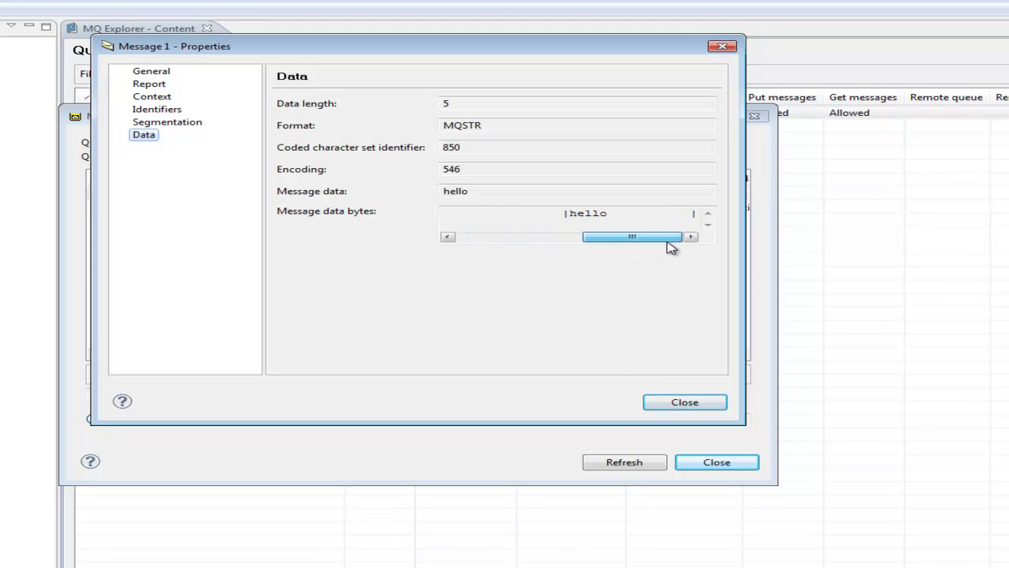
{"action": "left_click", "coordinate": [654, 403]}
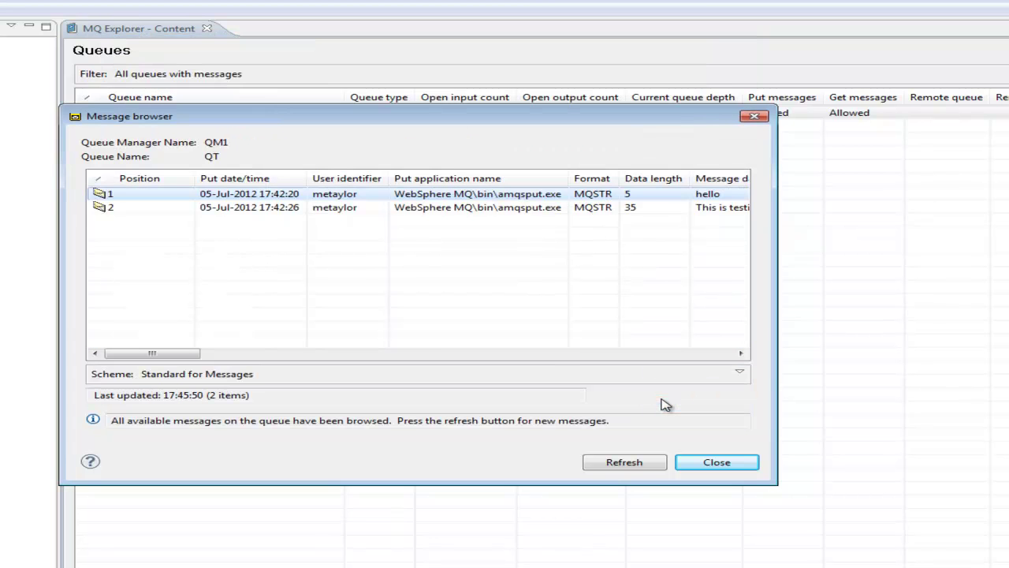
Display the full descriptor and body of message 1 on queue QT, and close the display
{"action": "right_click", "coordinate": [168, 198]}
{"action": "mouse_move", "coordinate": [219, 235]}
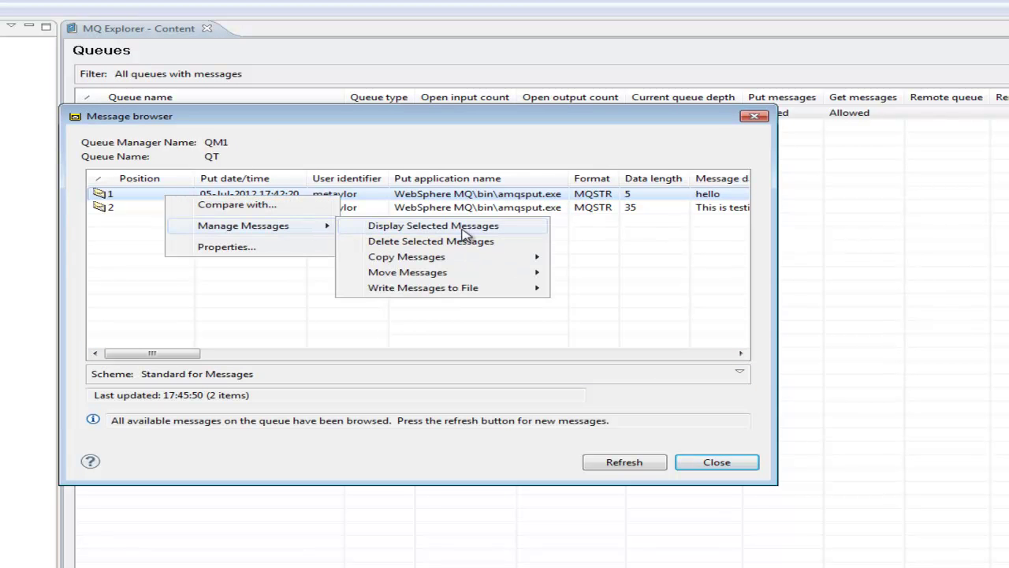
{"action": "left_click", "coordinate": [460, 228]}
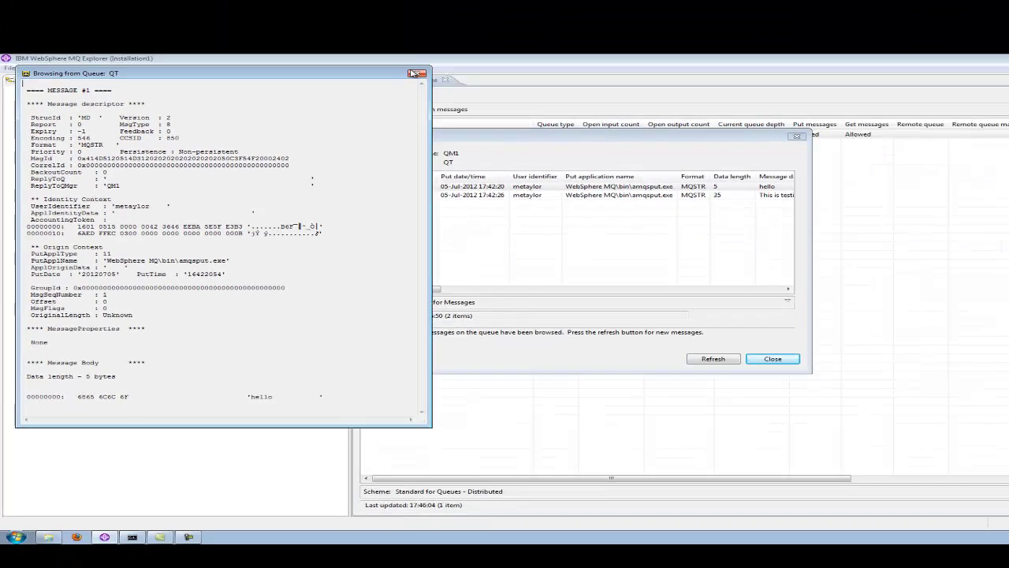
{"action": "left_click", "coordinate": [415, 73]}
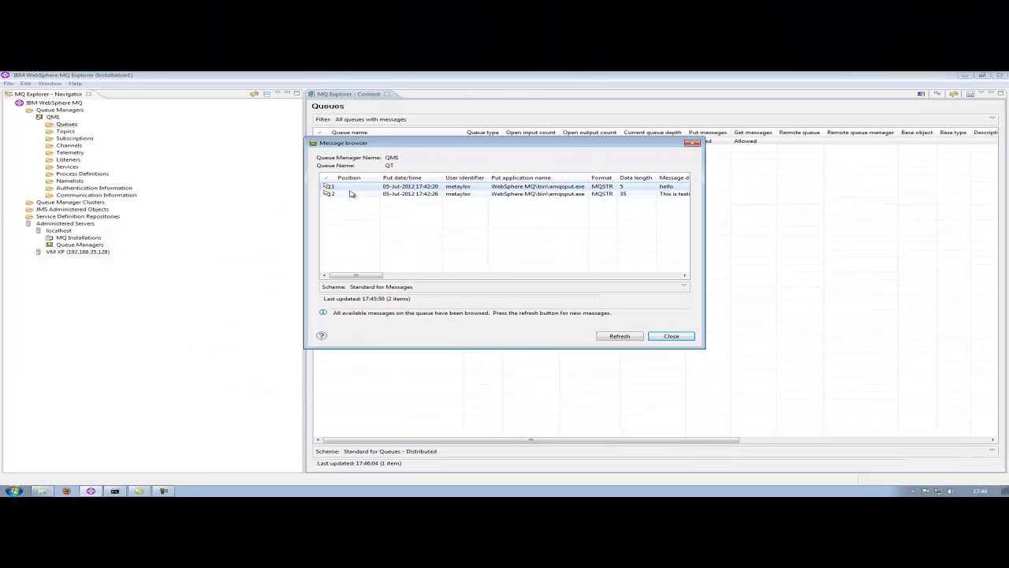
Display messages 1 and 2 together, read through to the end of the second message body, and close the display
{"action": "left_click", "coordinate": [352, 194], "text": "shift"}
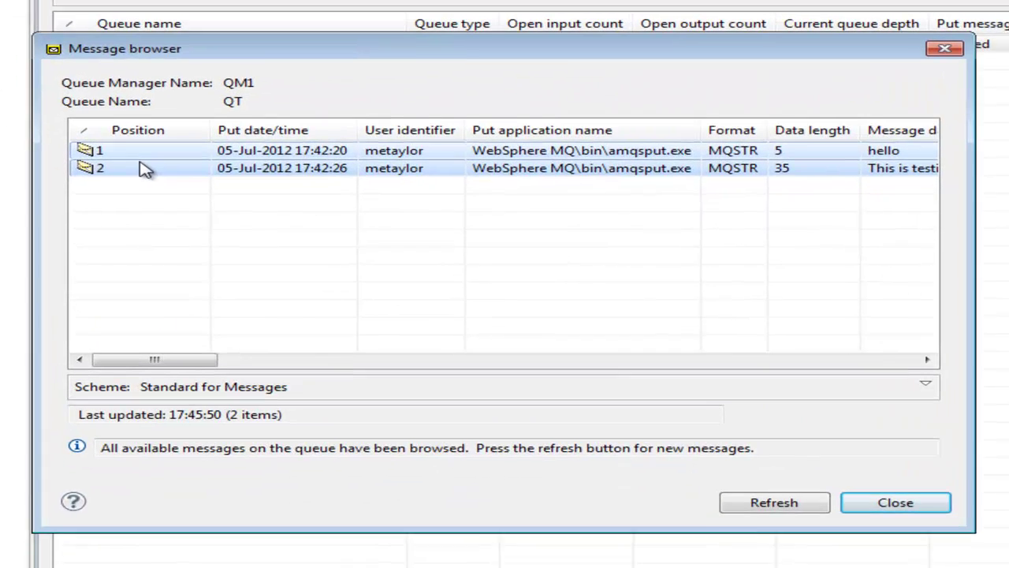
{"action": "right_click", "coordinate": [354, 194]}
{"action": "mouse_move", "coordinate": [283, 205]}
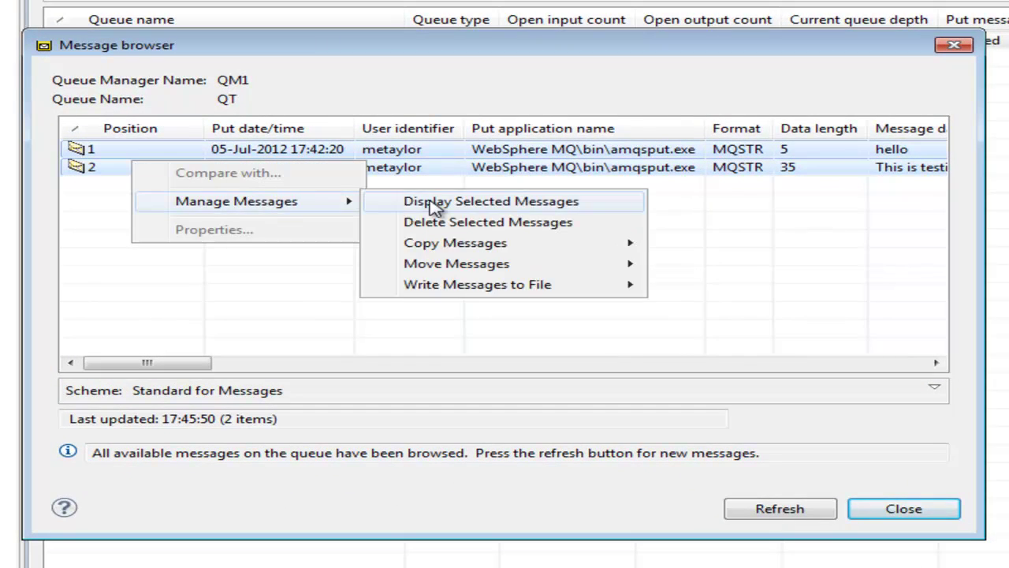
{"action": "left_click", "coordinate": [434, 203]}
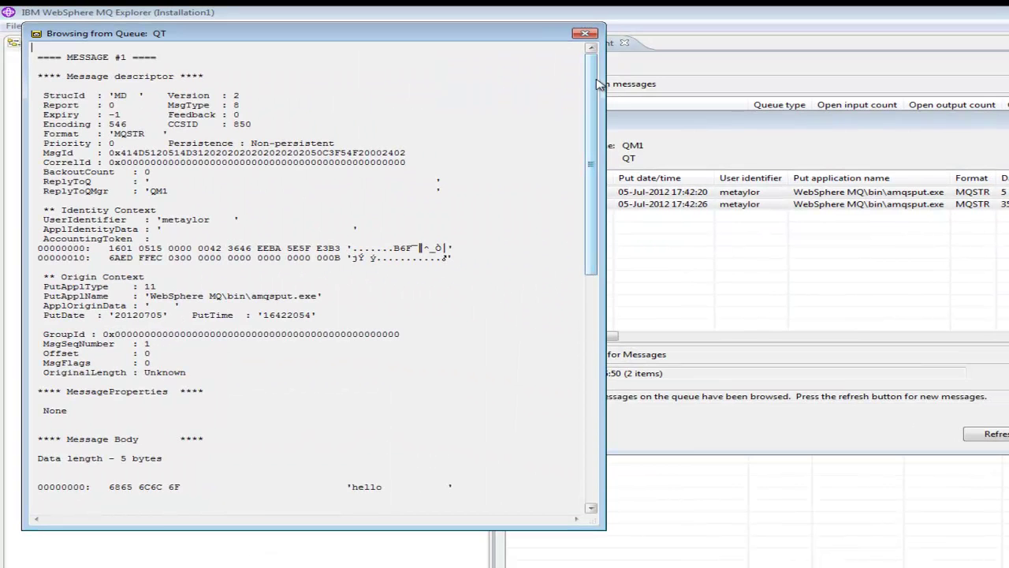
{"action": "left_click_drag", "start_coordinate": [597, 83], "coordinate": [613, 339]}
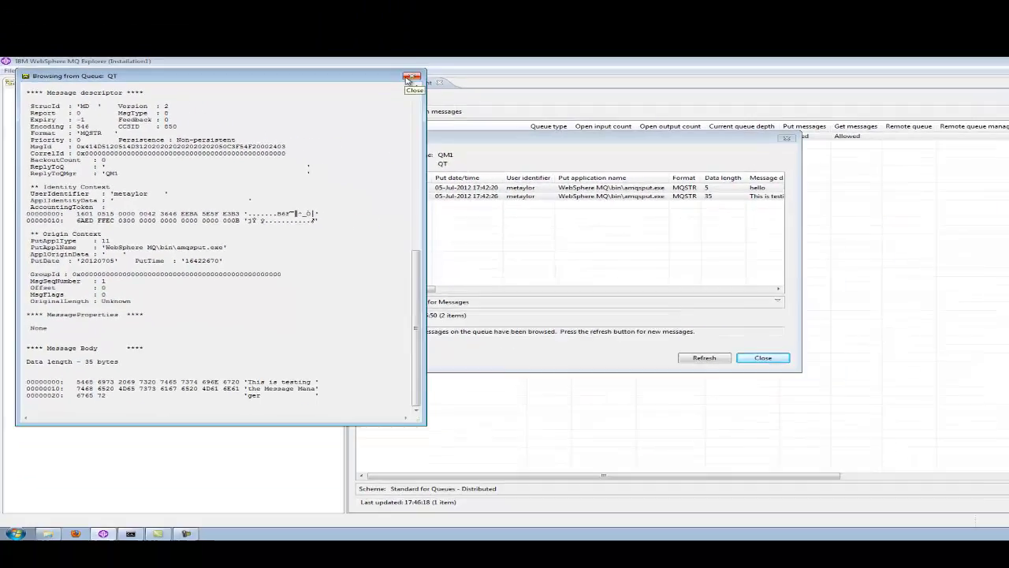
{"action": "left_click", "coordinate": [584, 34]}
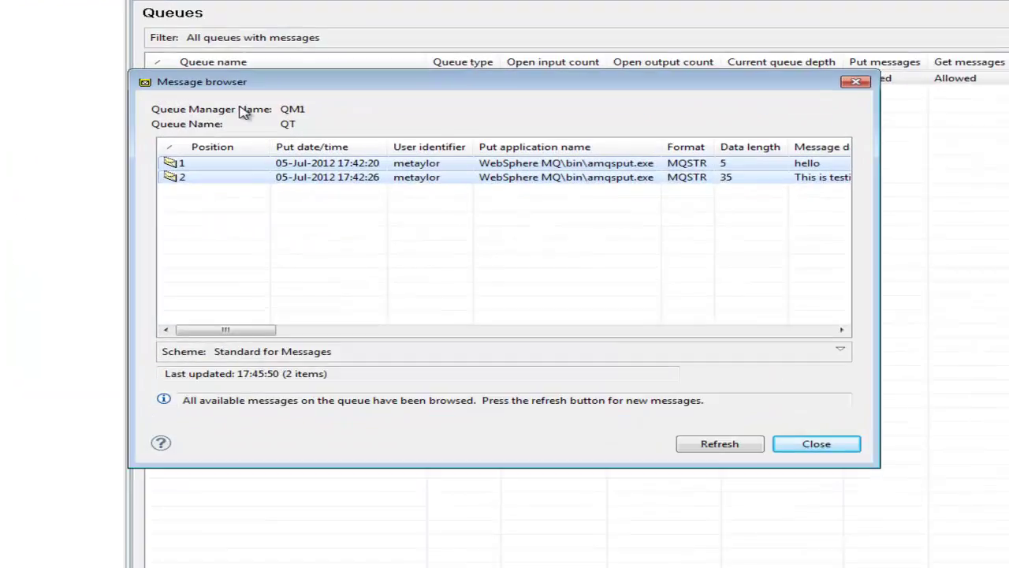
Copy only message 2 from queue QT to queue QT.COPY and close the message browser
{"action": "left_click", "coordinate": [220, 178]}
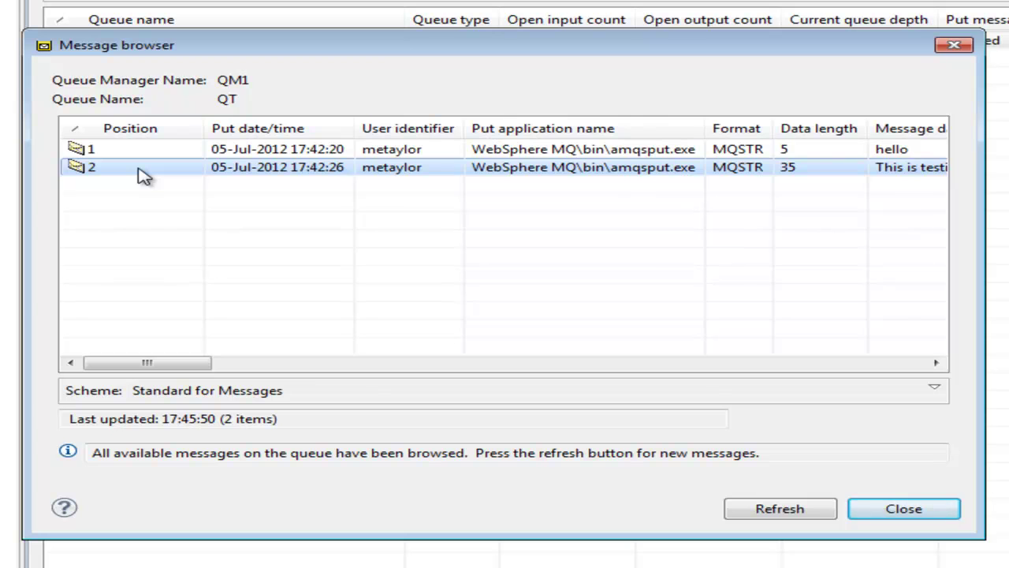
{"action": "right_click", "coordinate": [220, 178]}
{"action": "mouse_move", "coordinate": [279, 209]}
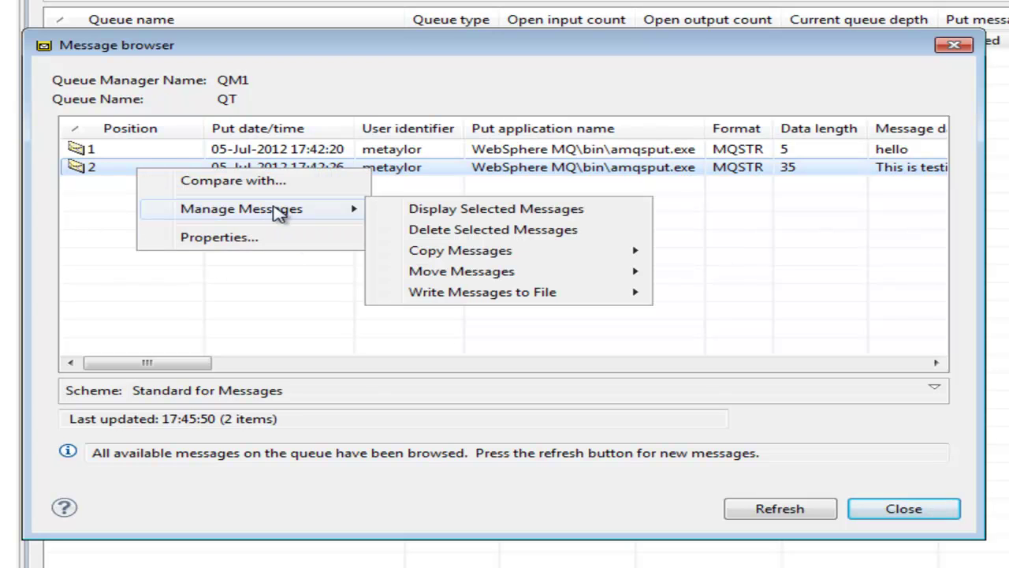
{"action": "mouse_move", "coordinate": [552, 260]}
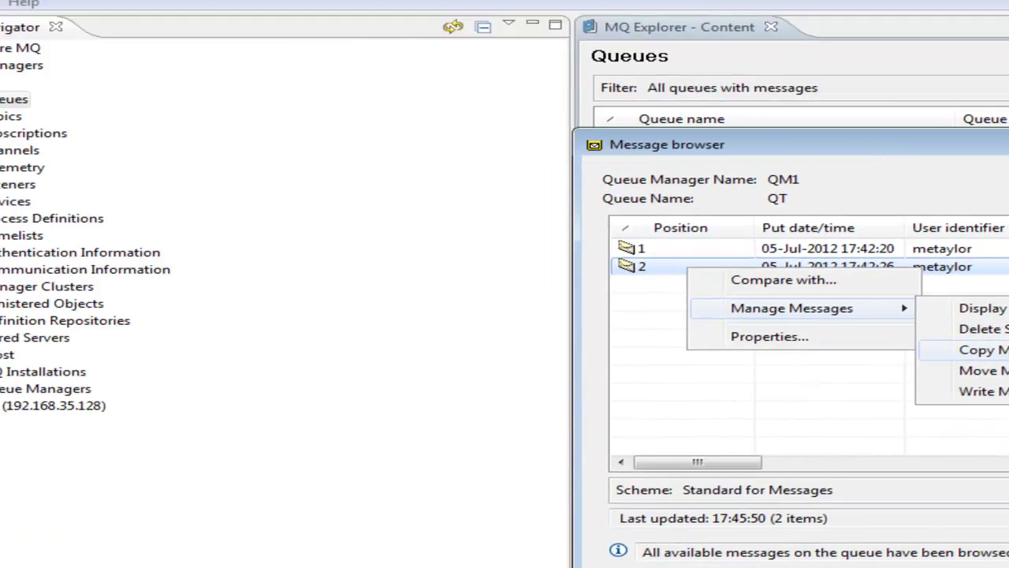
{"action": "left_click", "coordinate": [717, 252]}
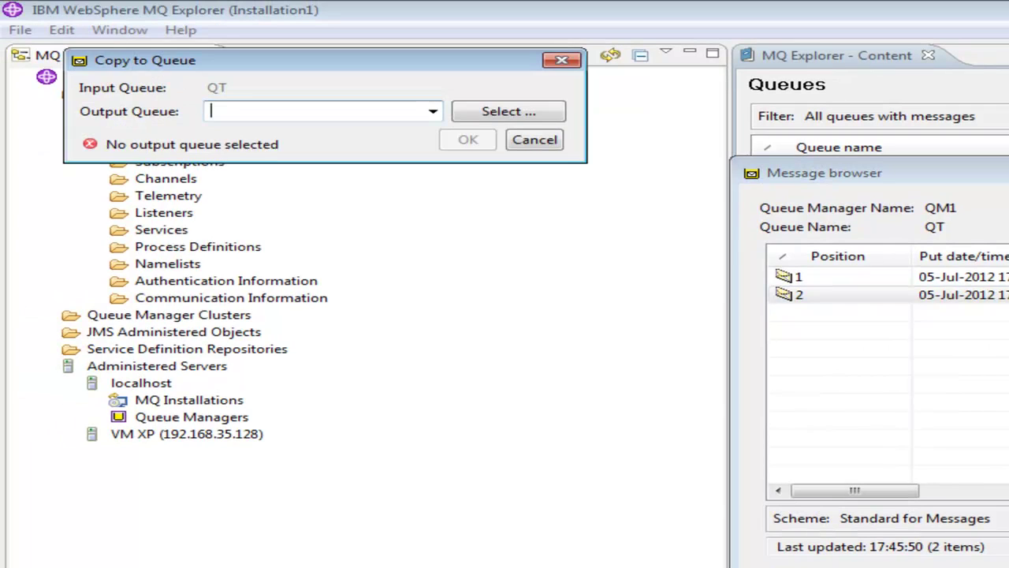
{"action": "left_click", "coordinate": [525, 116]}
{"action": "double_click", "coordinate": [155, 150]}
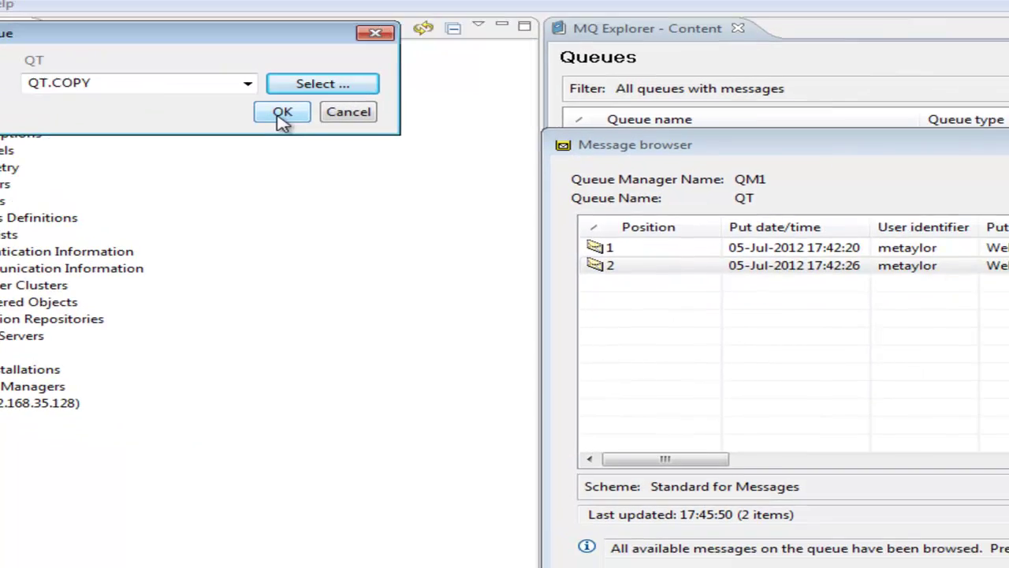
{"action": "left_click", "coordinate": [282, 113]}
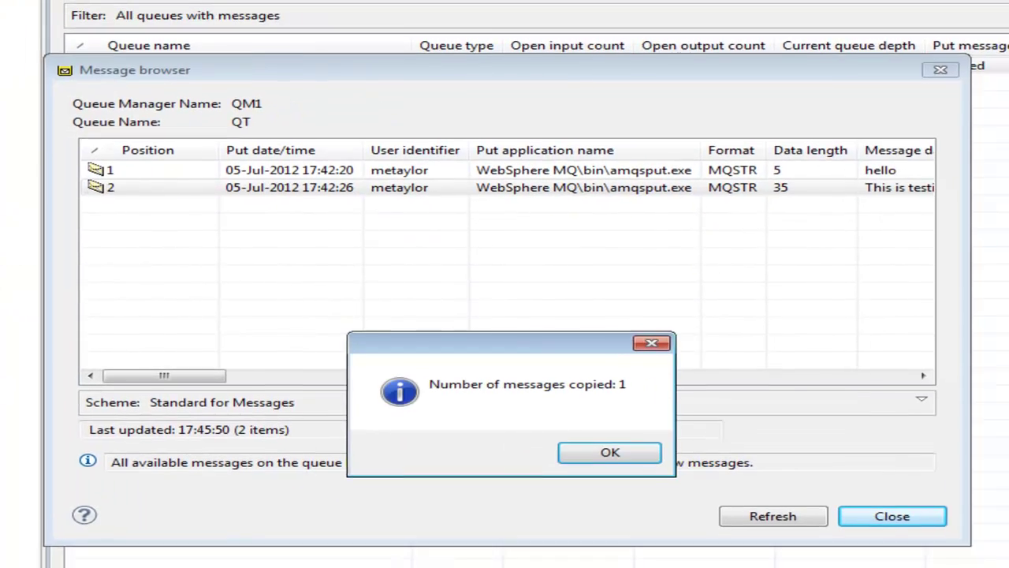
{"action": "left_click", "coordinate": [596, 451]}
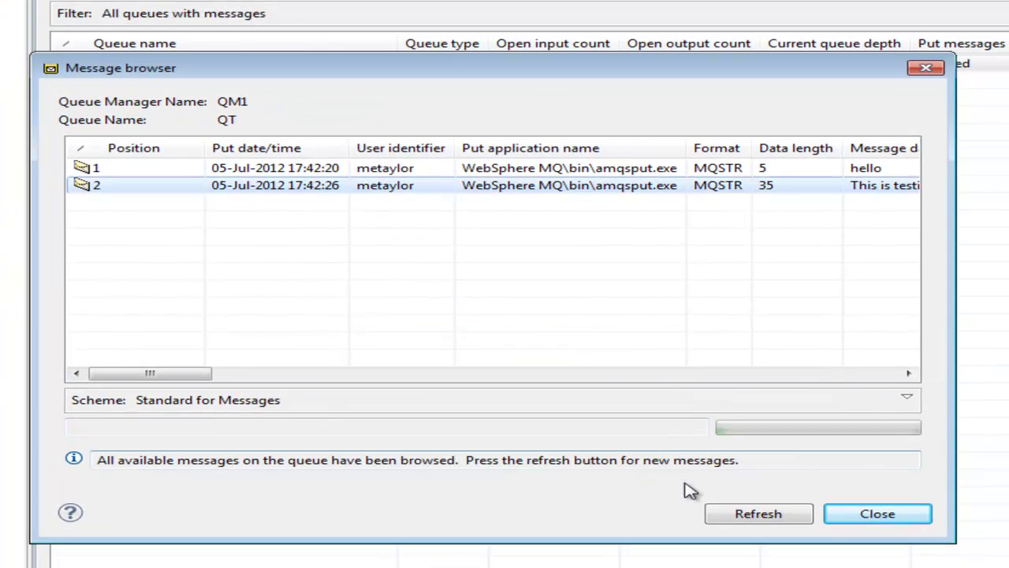
{"action": "left_click", "coordinate": [877, 514]}
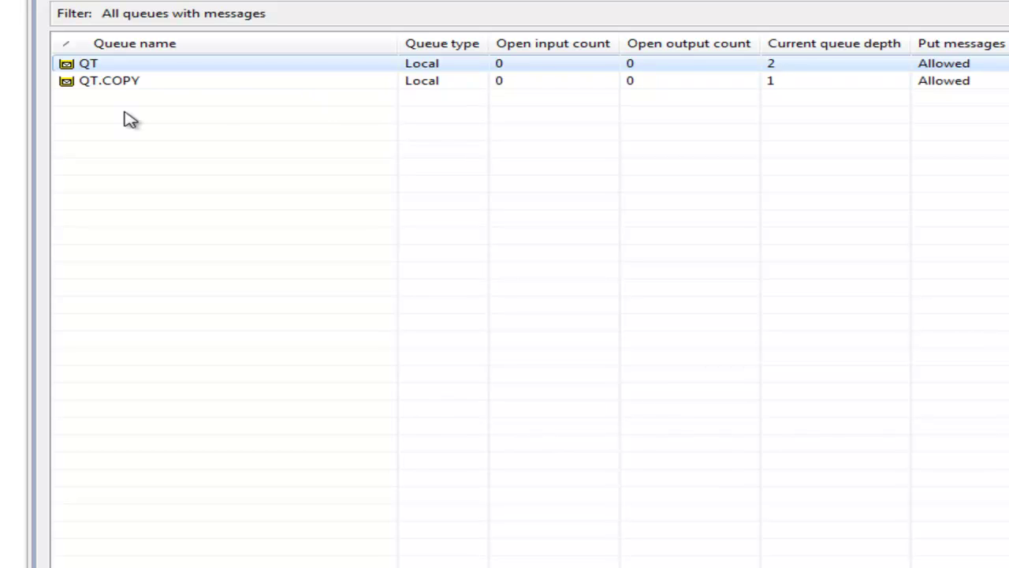
Browse the messages on queue QT.COPY, check the Message data column, and close the message browser
{"action": "left_click", "coordinate": [113, 83]}
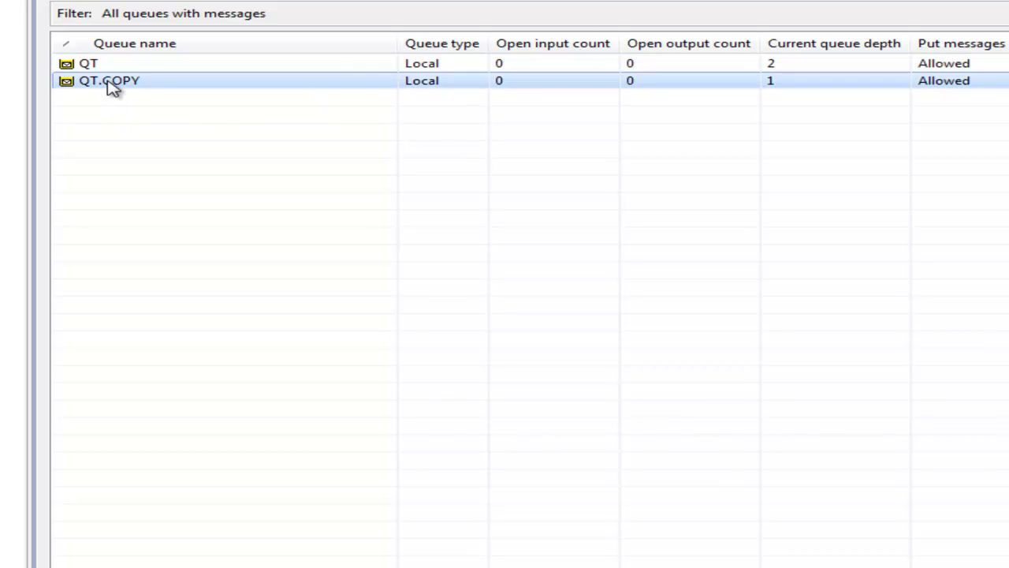
{"action": "right_click", "coordinate": [112, 86]}
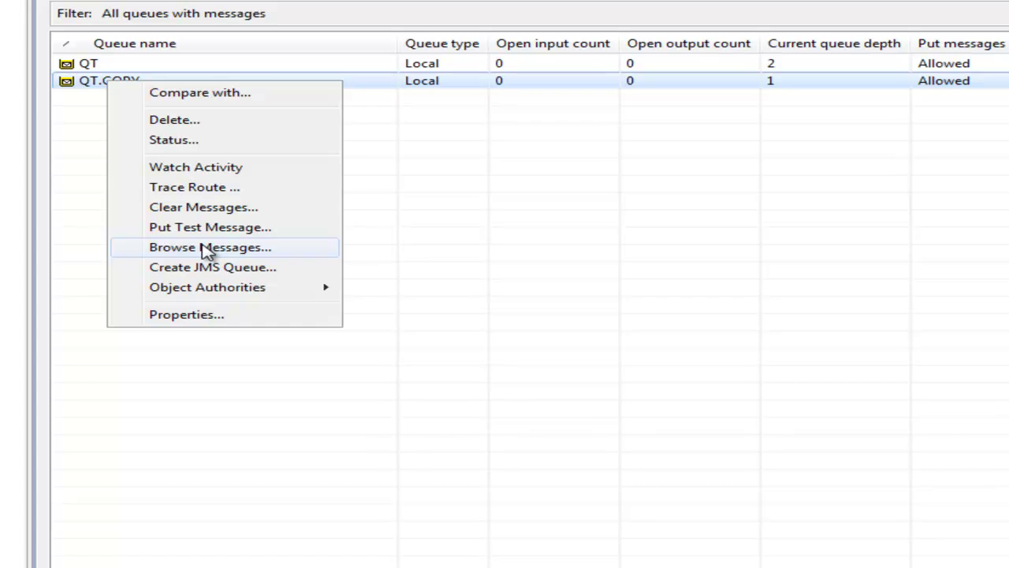
{"action": "left_click", "coordinate": [207, 249]}
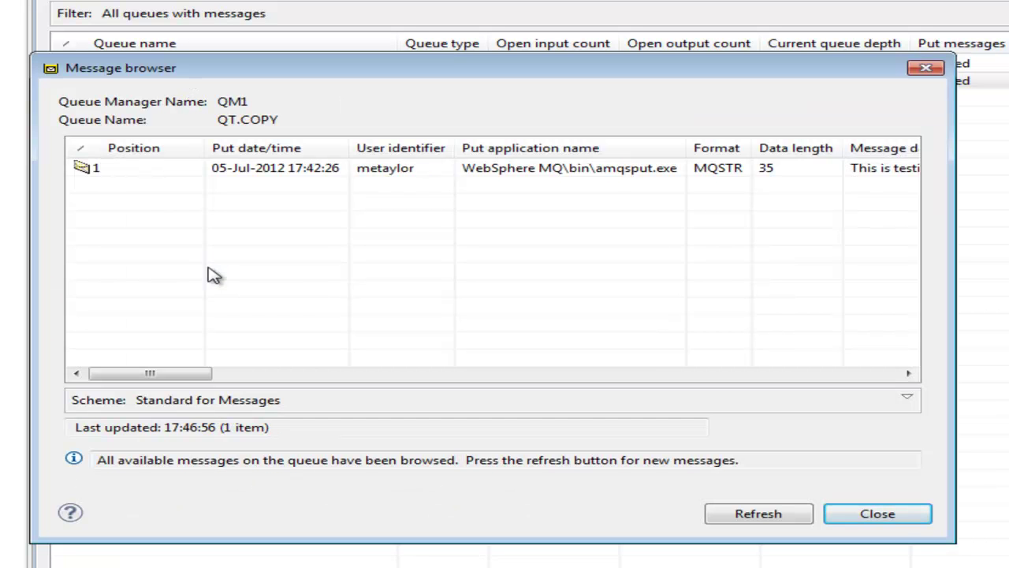
{"action": "left_click_drag", "start_coordinate": [171, 373], "coordinate": [217, 374]}
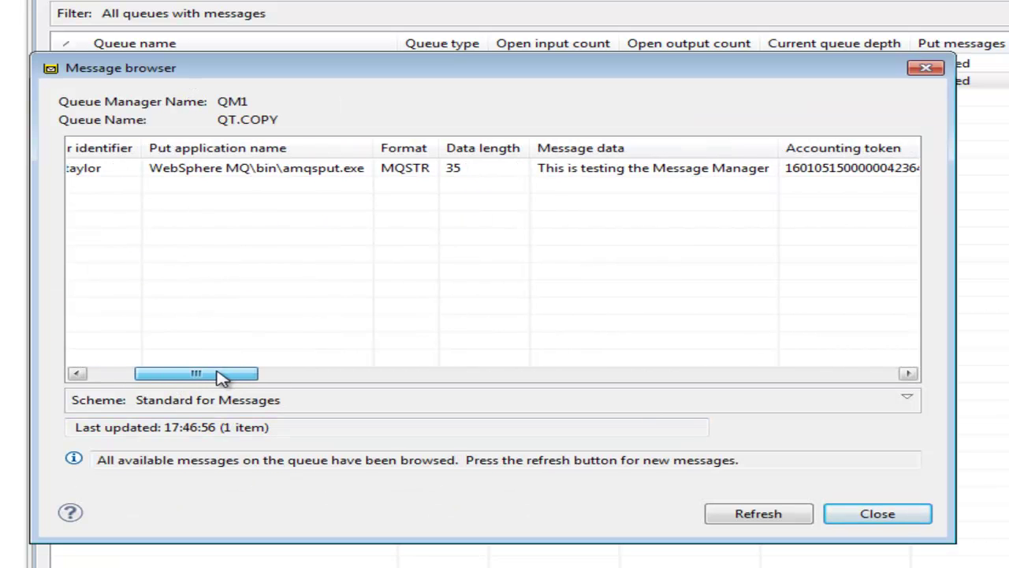
{"action": "left_click", "coordinate": [877, 515]}
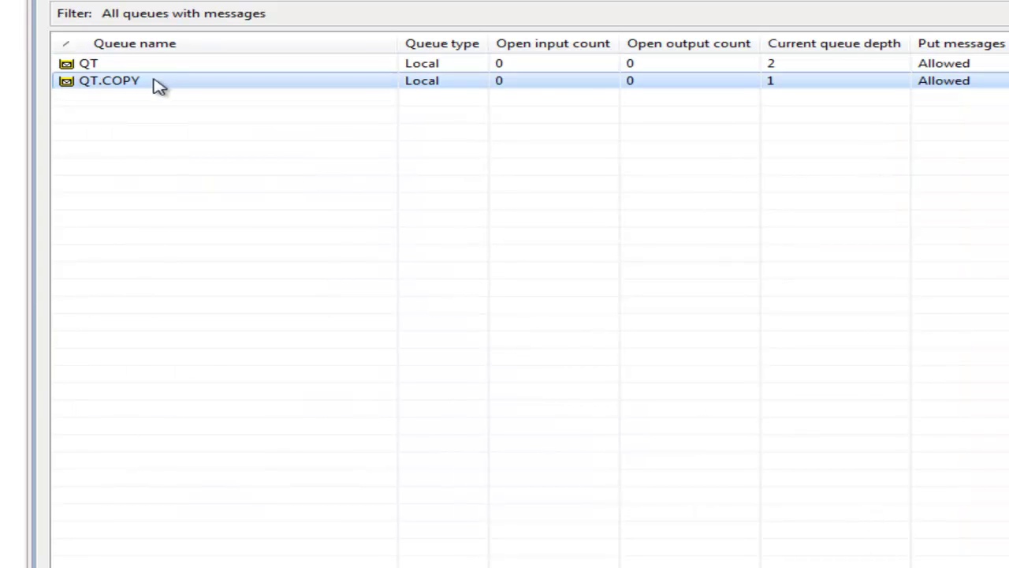
Browse the messages on queue QT and move only message 2 to queue QT.COPY
{"action": "left_click", "coordinate": [109, 68]}
{"action": "right_click", "coordinate": [110, 66]}
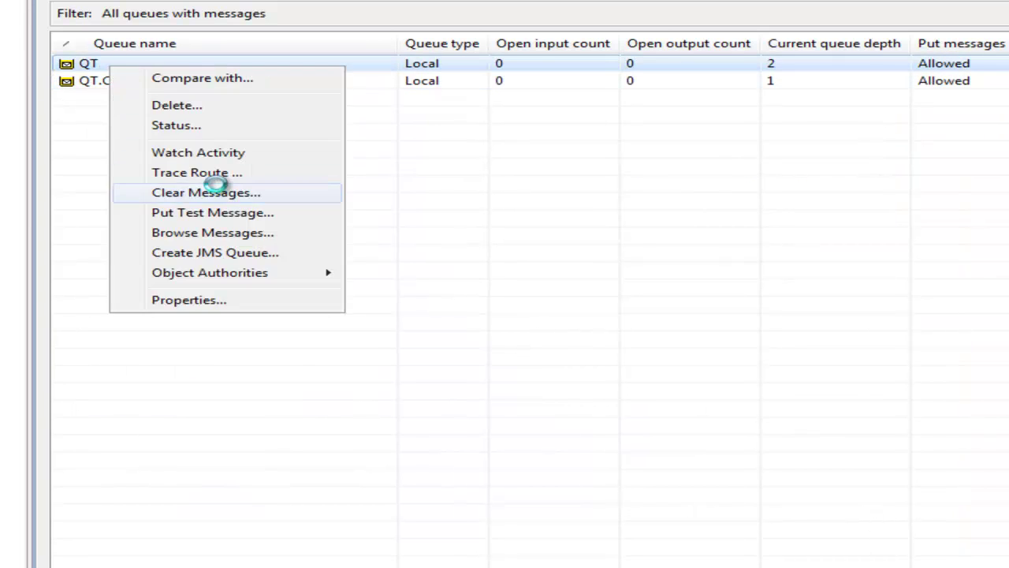
{"action": "left_click", "coordinate": [223, 235]}
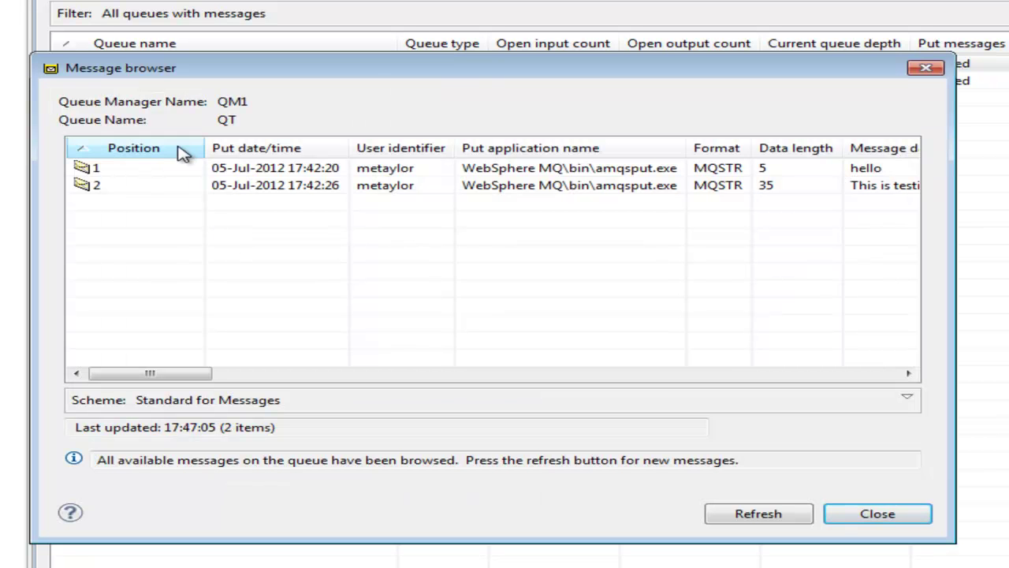
{"action": "right_click", "coordinate": [126, 190]}
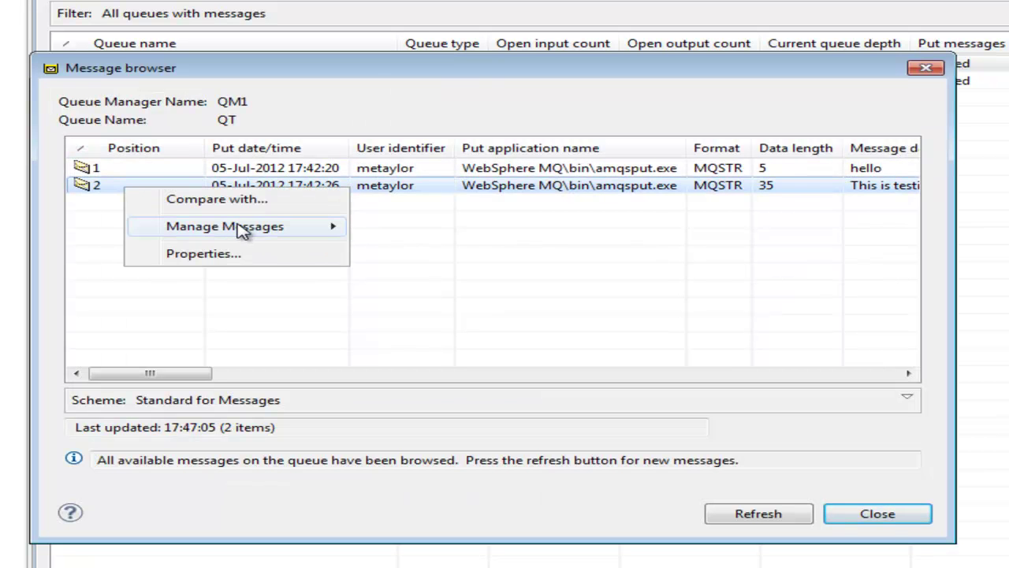
{"action": "mouse_move", "coordinate": [240, 228]}
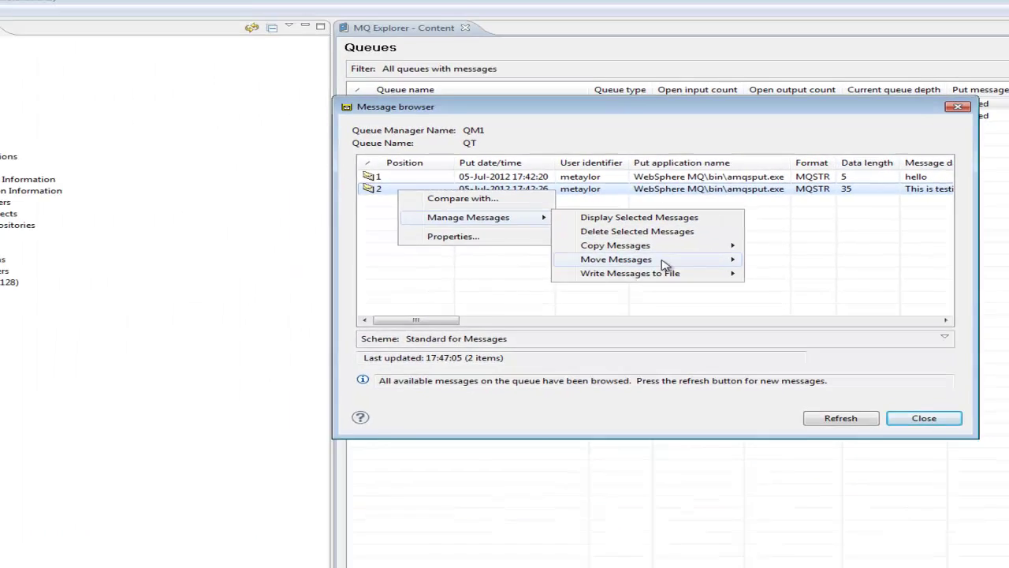
{"action": "mouse_move", "coordinate": [572, 290]}
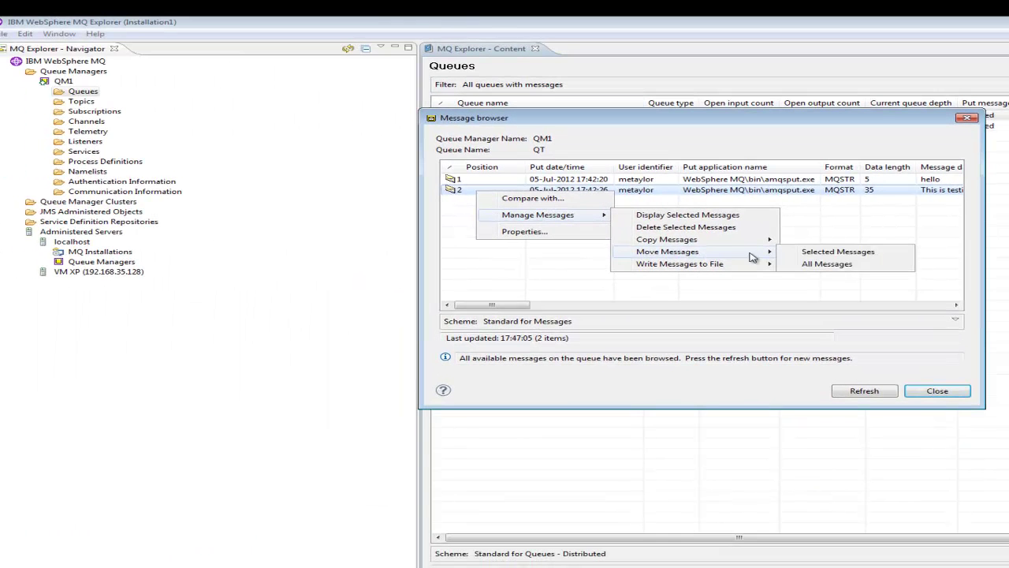
{"action": "left_click", "coordinate": [812, 252]}
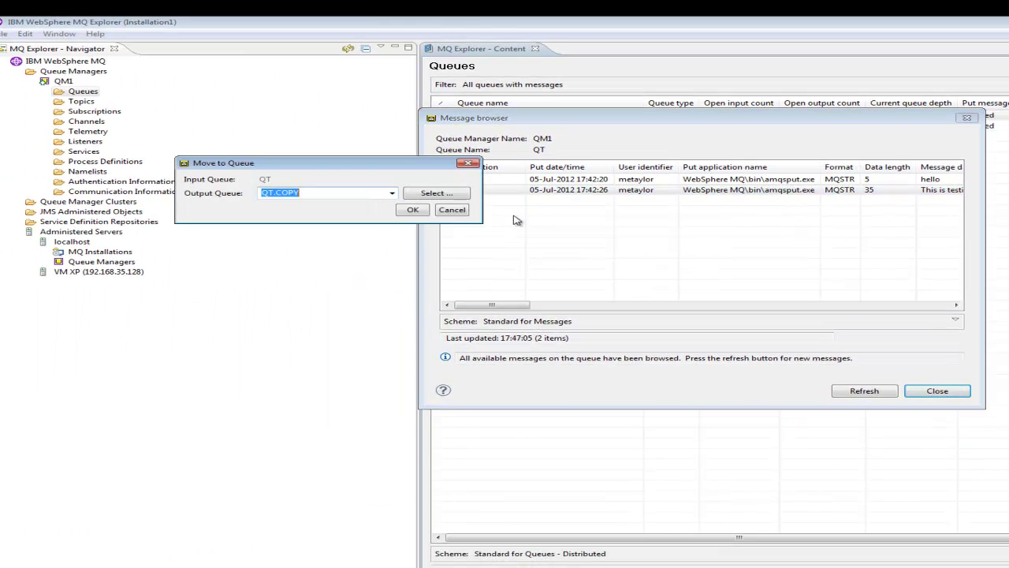
{"action": "left_click", "coordinate": [413, 210]}
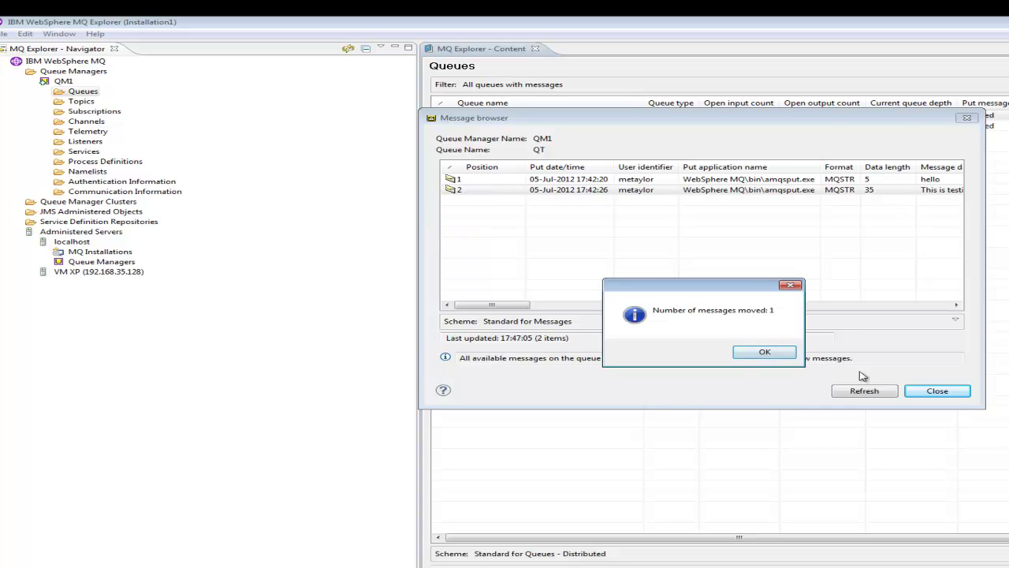
Dismiss the move confirmation, close the message browser, and browse the messages on queue QT again
{"action": "left_click", "coordinate": [764, 352]}
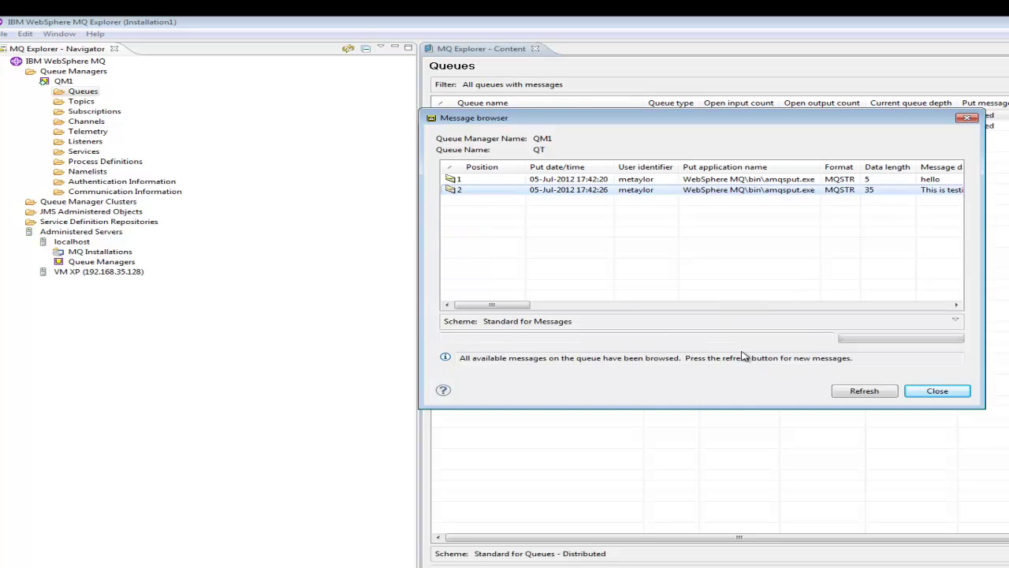
{"action": "left_click", "coordinate": [937, 392]}
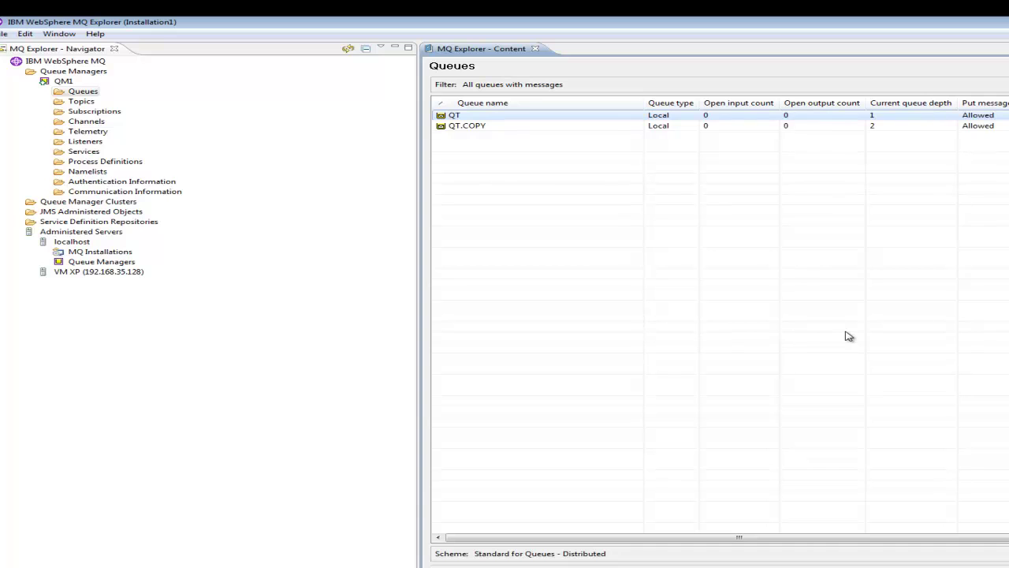
{"action": "right_click", "coordinate": [453, 116]}
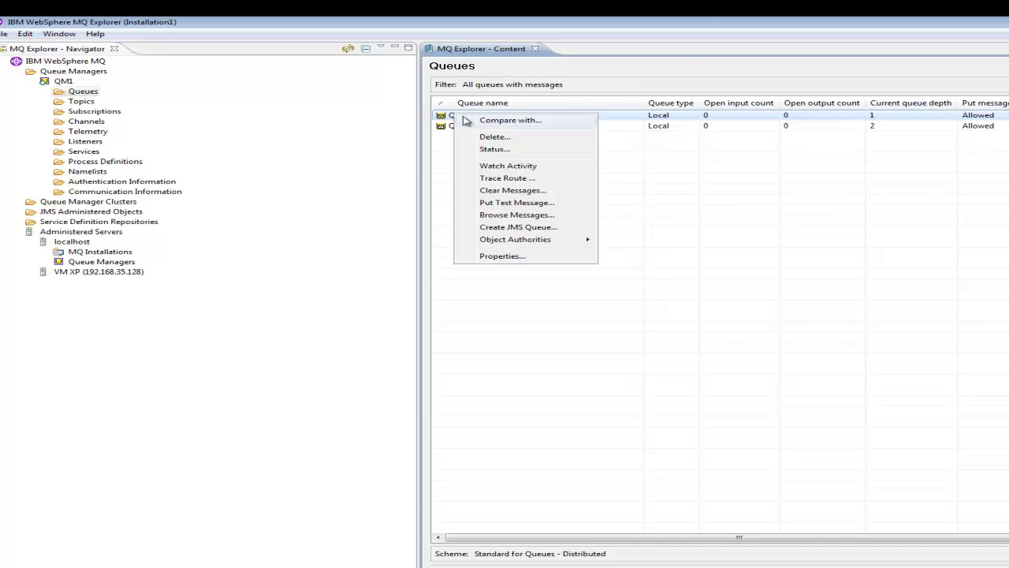
{"action": "left_click", "coordinate": [516, 215]}
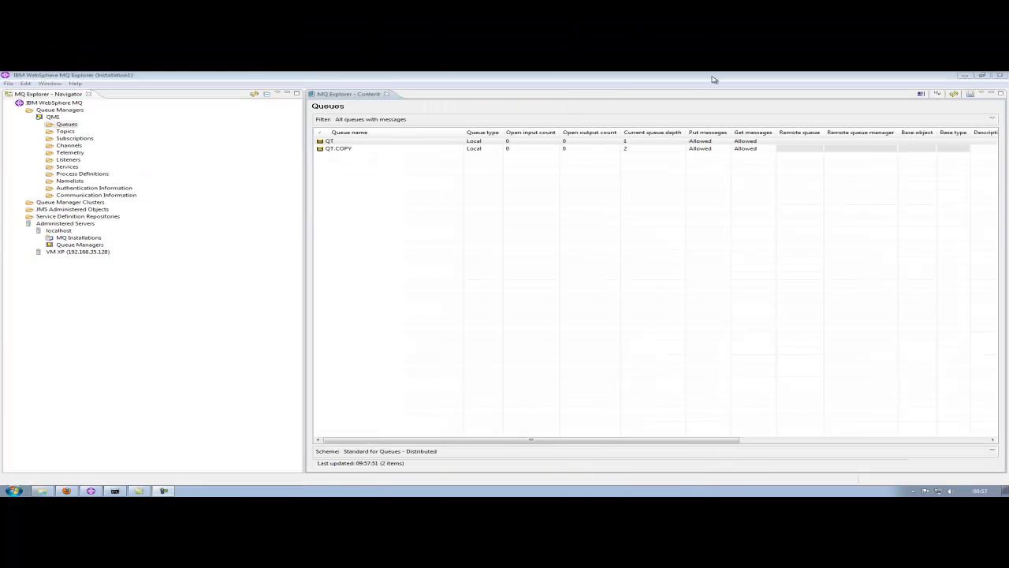
Show the system queues in the queue list and browse the messages on SYSTEM.ADMIN.ACCOUNTING.QUEUE
{"action": "left_click", "coordinate": [921, 94]}
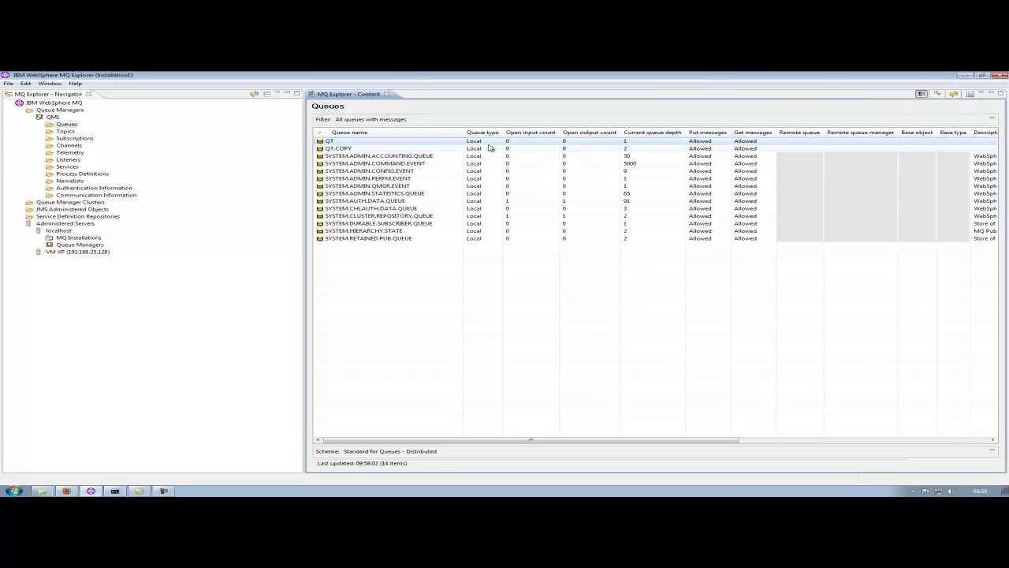
{"action": "left_click", "coordinate": [397, 156]}
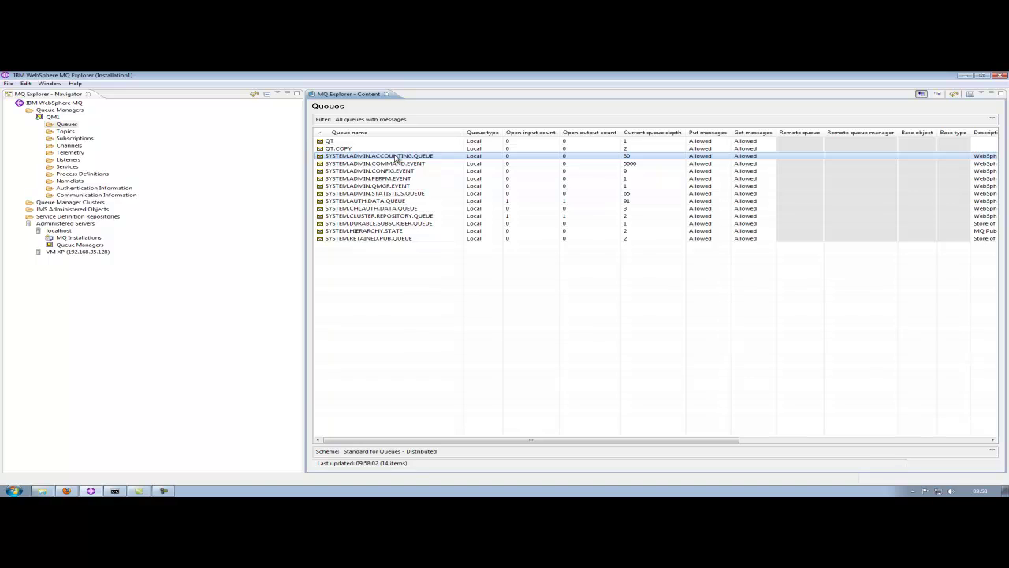
{"action": "right_click", "coordinate": [398, 156]}
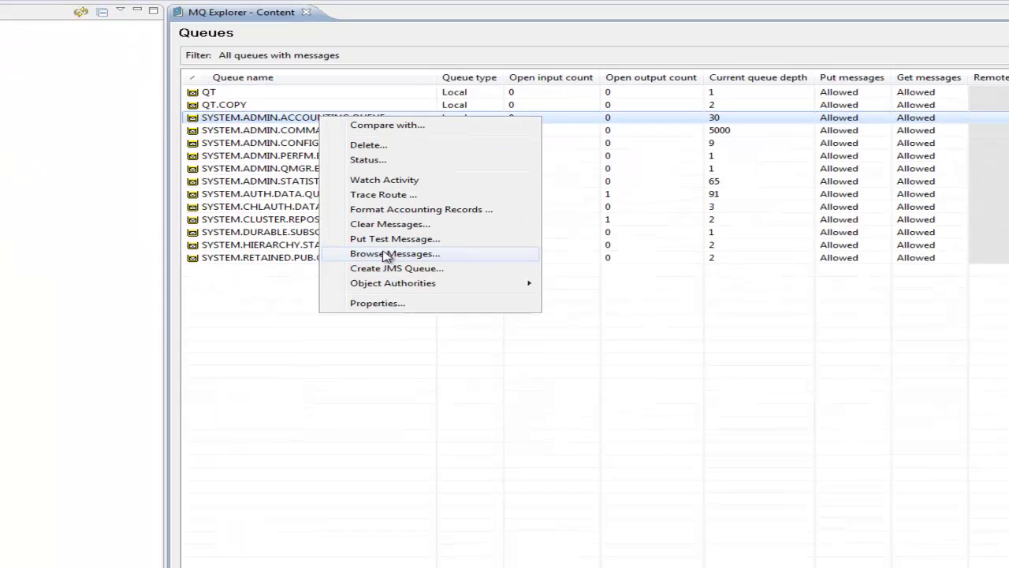
{"action": "left_click", "coordinate": [426, 228]}
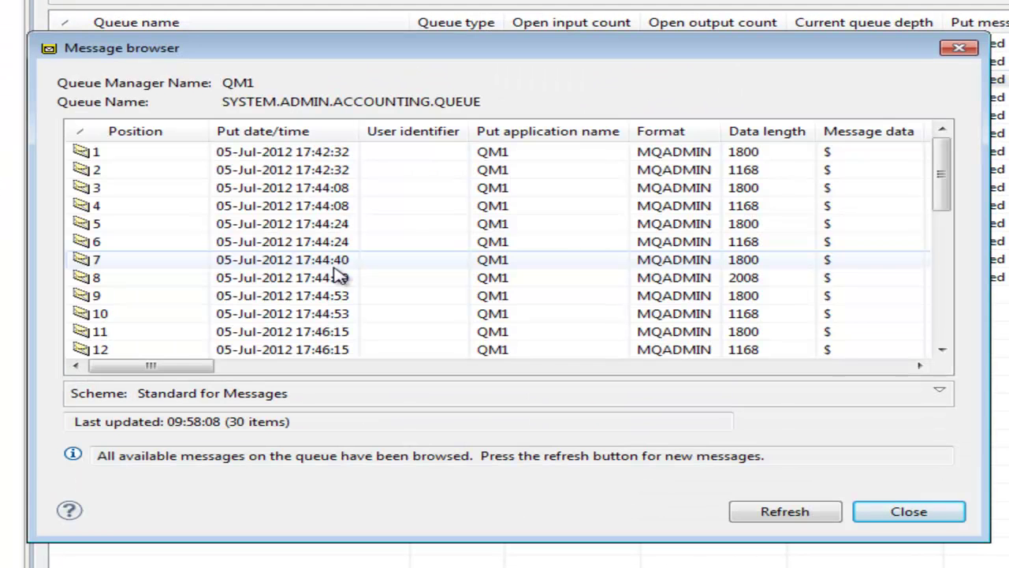
Display only message 7, read its formatted contents through to the message body, and close the display and the message browser
{"action": "left_click", "coordinate": [87, 262]}
{"action": "right_click", "coordinate": [91, 262]}
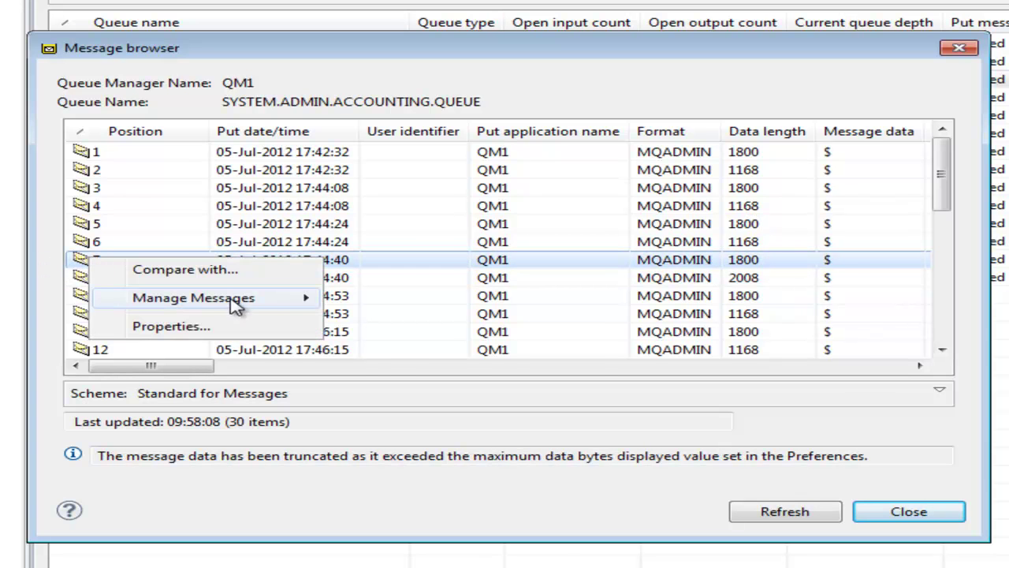
{"action": "mouse_move", "coordinate": [237, 306]}
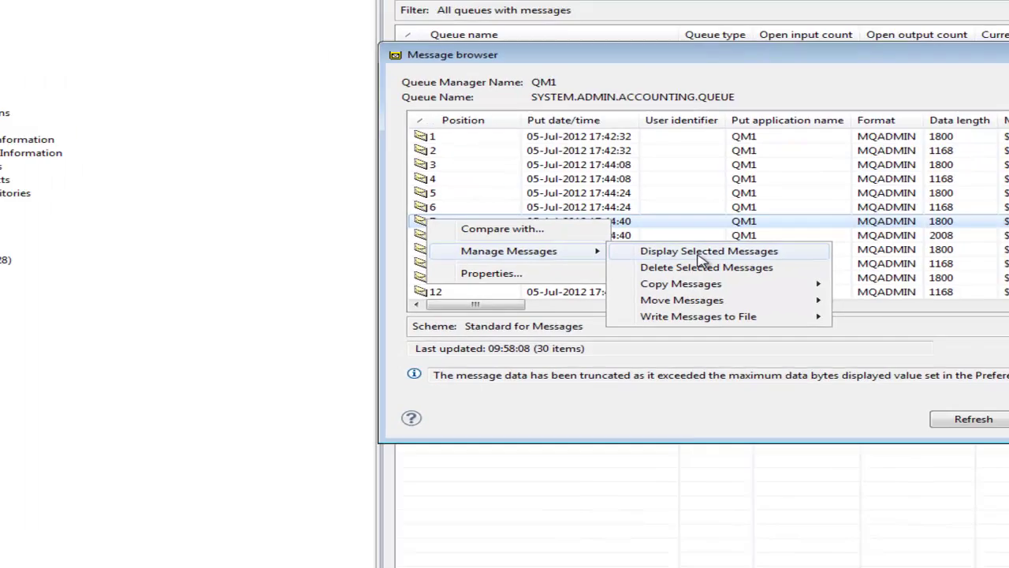
{"action": "left_click", "coordinate": [436, 300]}
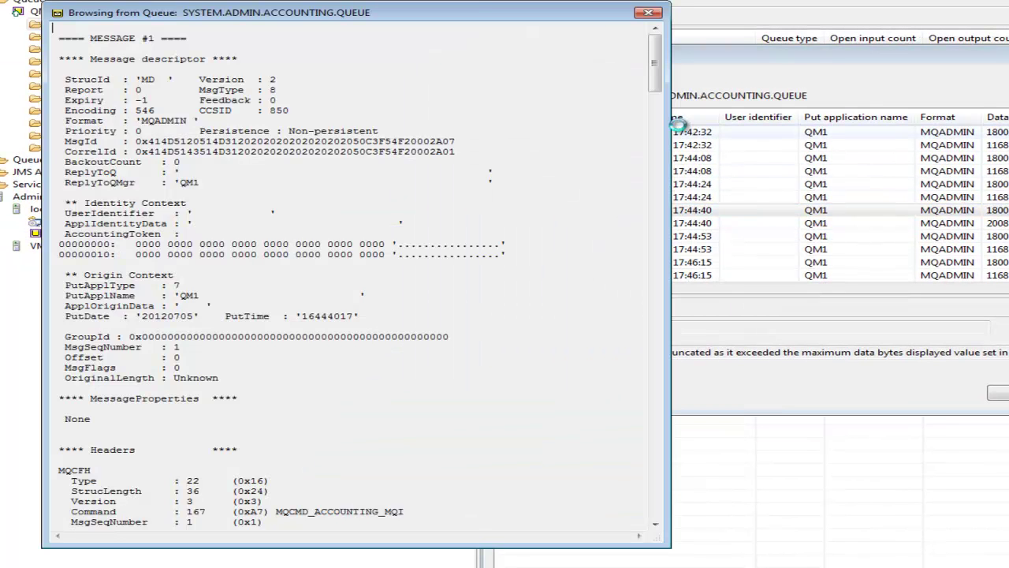
{"action": "scroll", "coordinate": [661, 89], "scroll_direction": "down", "scroll_amount": 1}
{"action": "left_click_drag", "start_coordinate": [661, 89], "coordinate": [667, 442]}
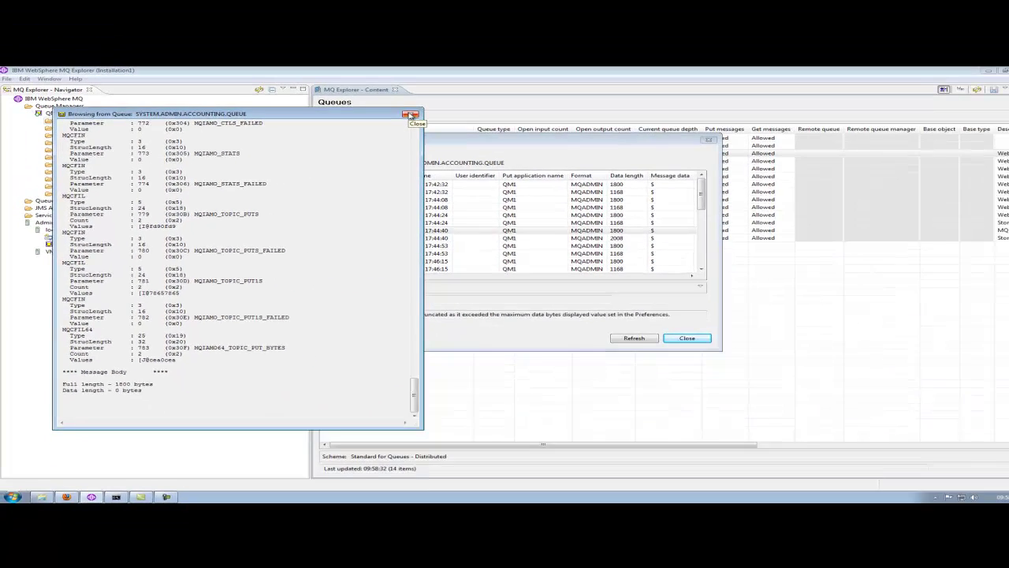
{"action": "left_click", "coordinate": [647, 14]}
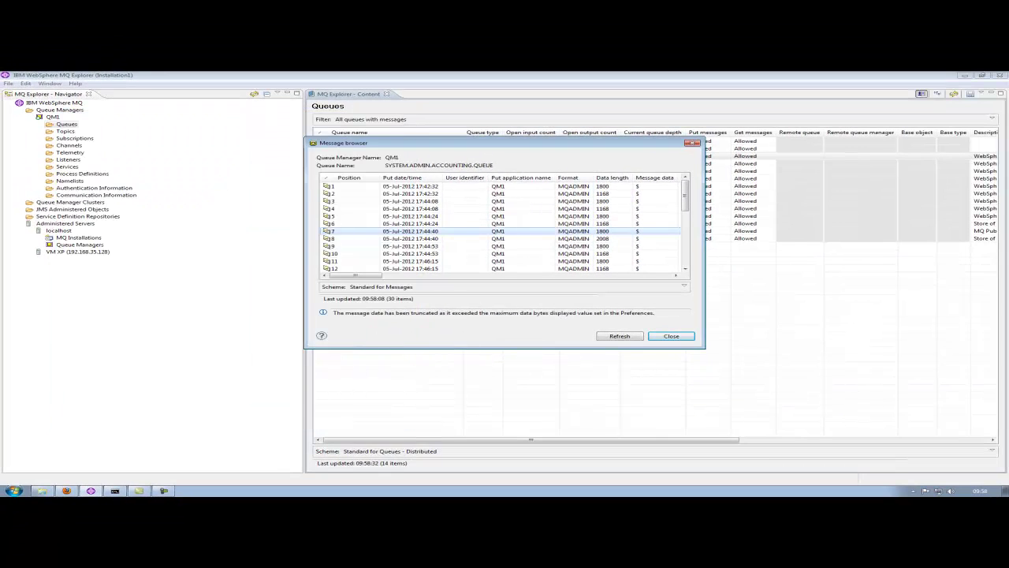
{"action": "left_click", "coordinate": [673, 337]}
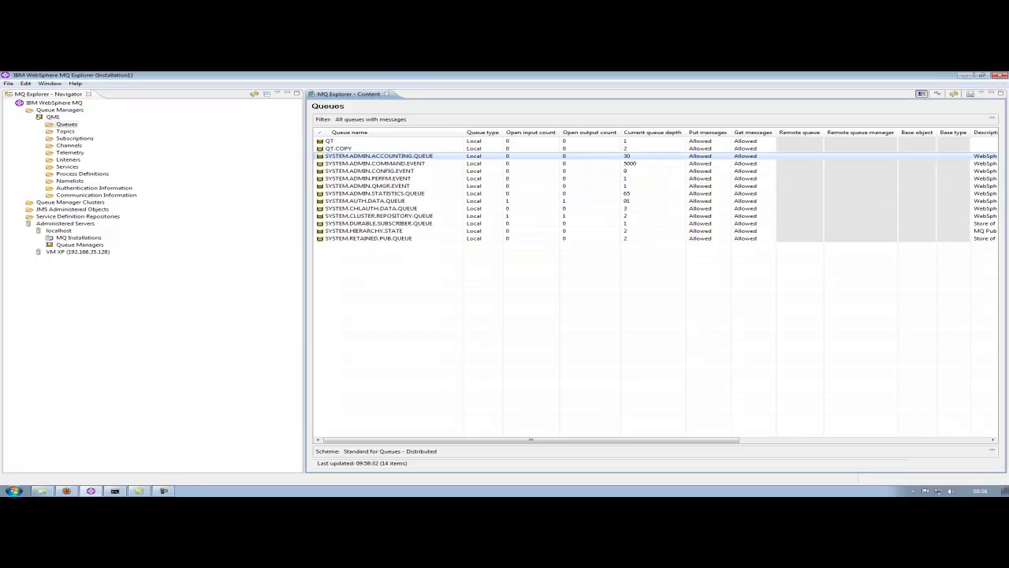